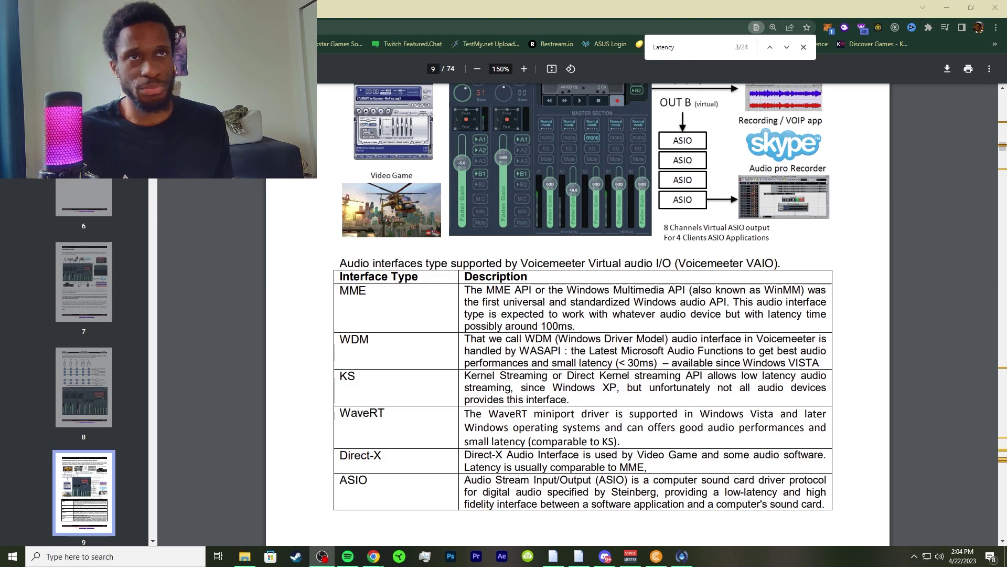
Step: Switch back to the Voicemeeter manual in Chrome, still at 'Latency' match 3 of 24
{"action": "key", "text": "alt+Tab"}
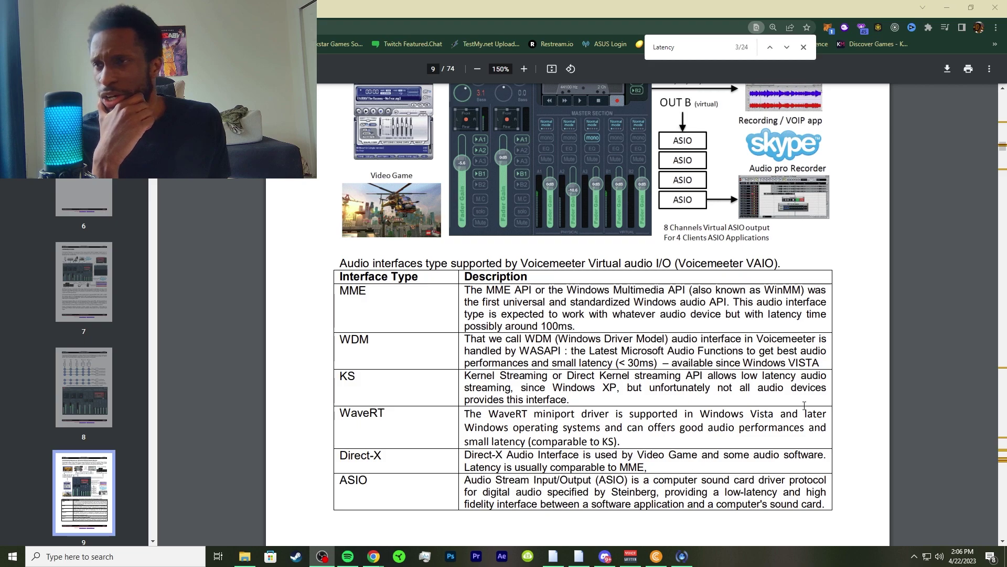
Step: Step through the 'Latency' matches to match 12 of 24, page 60's MME/WDM/KS buffering paragraph
{"action": "left_click", "coordinate": [787, 47]}
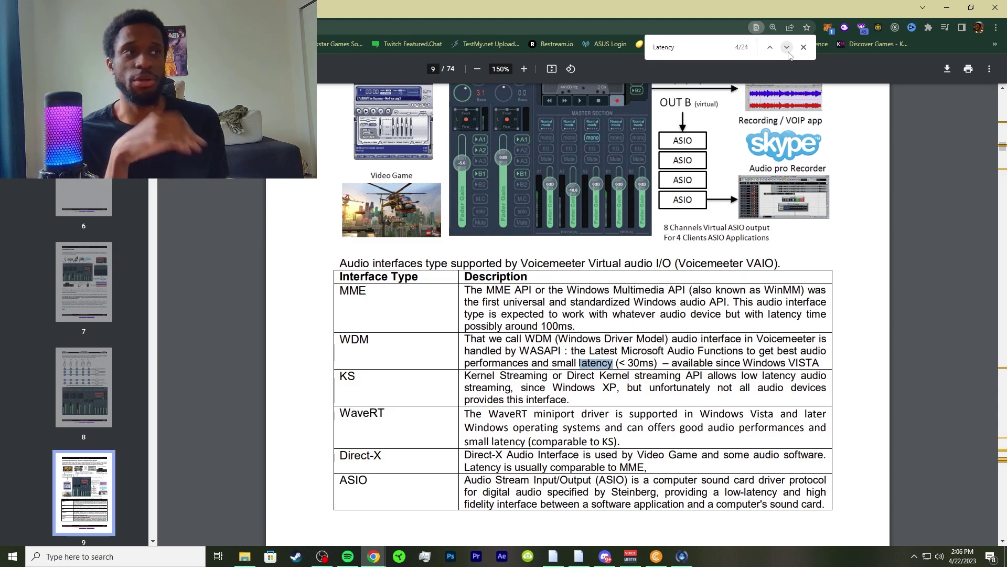
{"action": "left_click", "coordinate": [787, 48]}
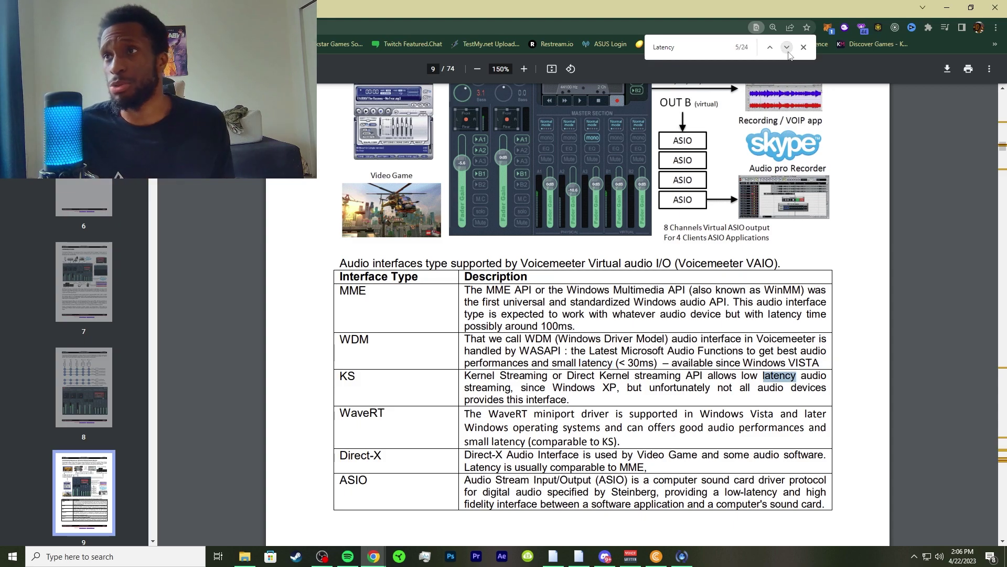
{"action": "left_click", "coordinate": [787, 47]}
{"action": "left_click", "coordinate": [787, 48]}
{"action": "left_click", "coordinate": [787, 48]}
{"action": "left_click", "coordinate": [787, 48]}
{"action": "left_click", "coordinate": [787, 48]}
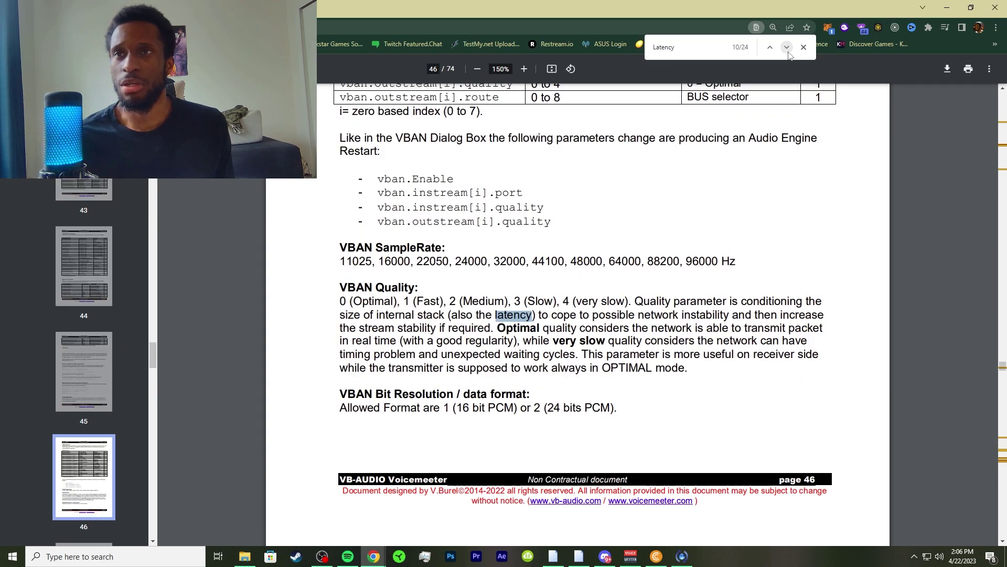
{"action": "left_click", "coordinate": [788, 53]}
{"action": "left_click", "coordinate": [789, 53]}
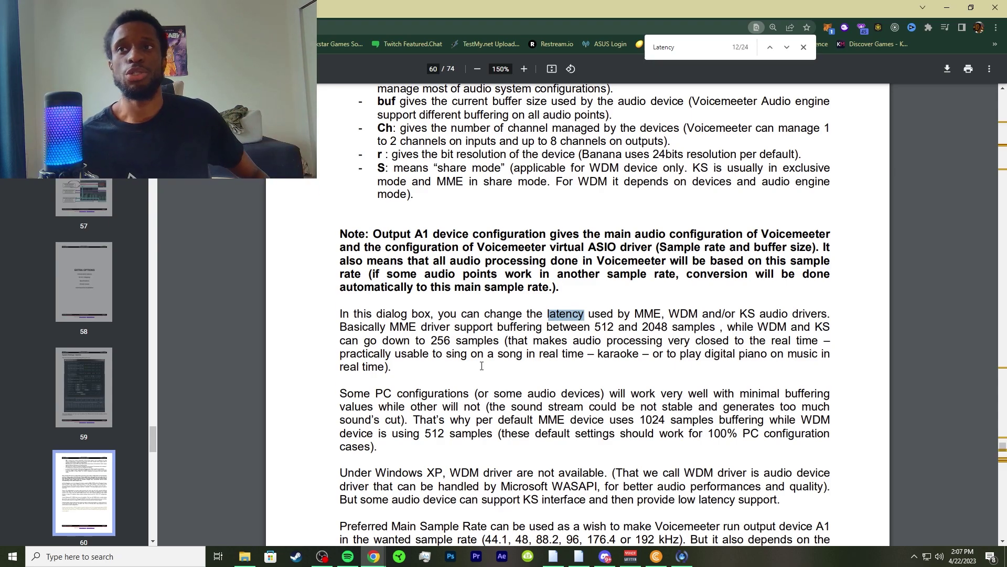
Step: Open Voicemeeter Banana's System Settings / Options window and move it further left
{"action": "left_click", "coordinate": [632, 560]}
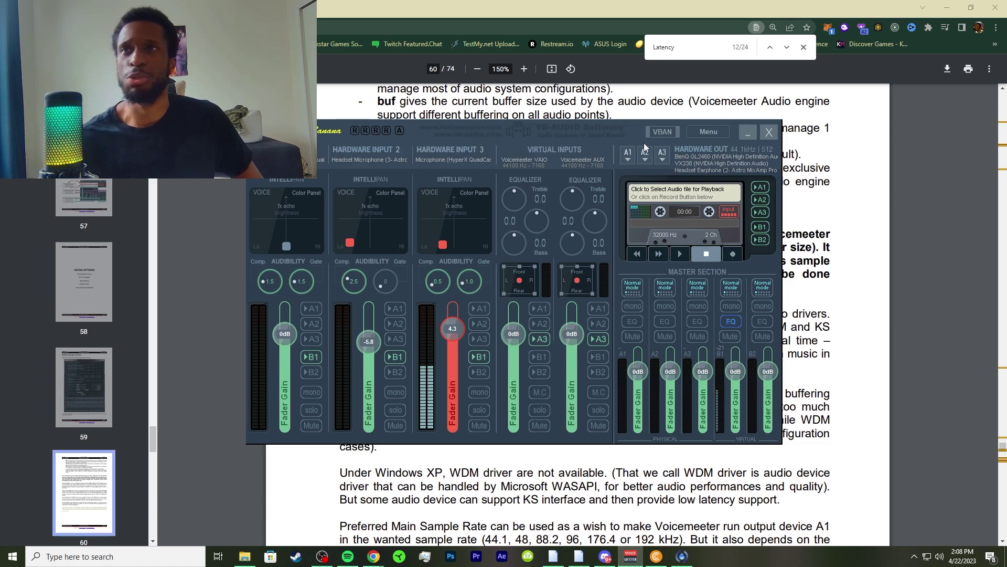
{"action": "left_click", "coordinate": [703, 135]}
{"action": "left_click", "coordinate": [734, 387]}
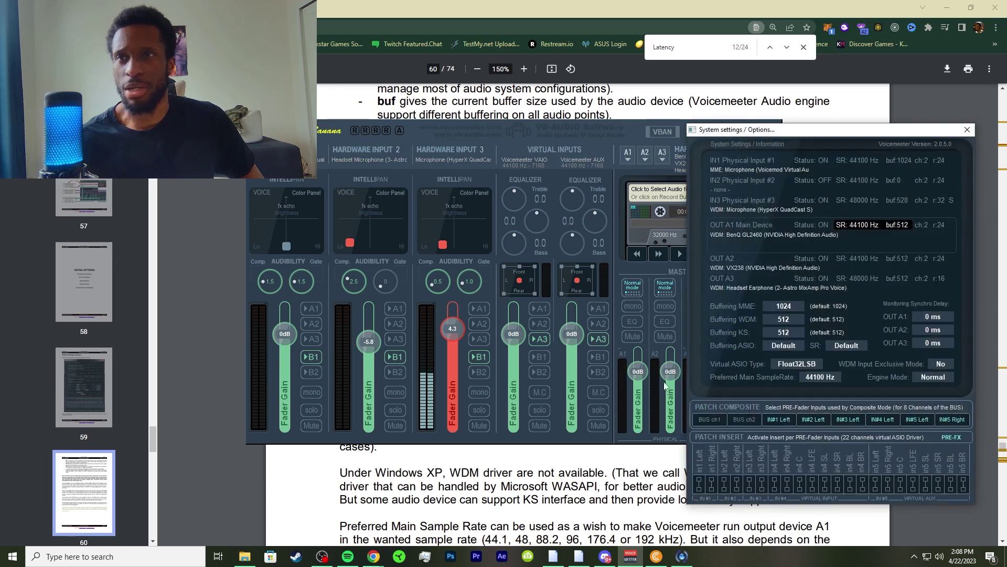
{"action": "left_click_drag", "start_coordinate": [860, 130], "coordinate": [688, 128]}
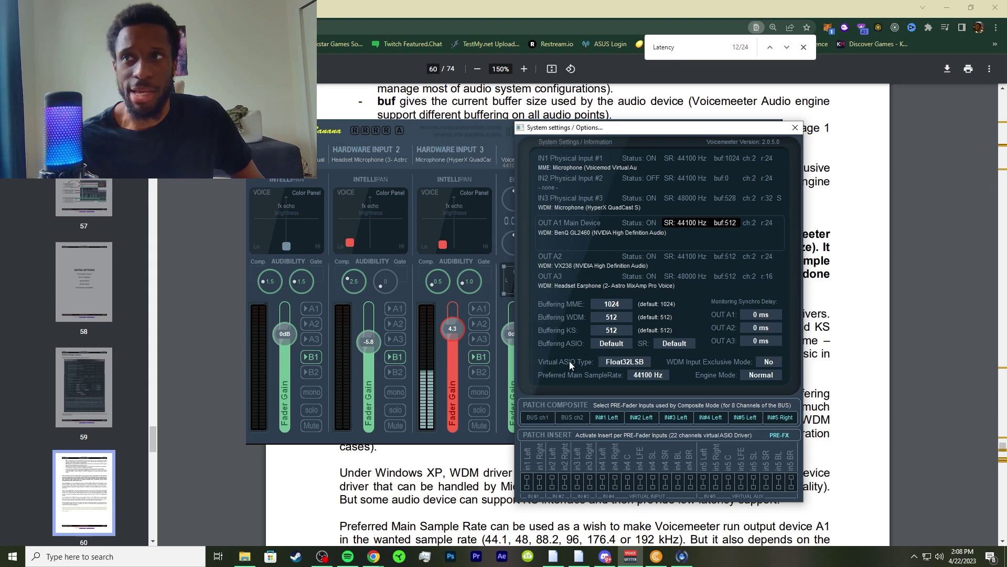
Step: View the MME buffering sizes past the warning, keeping 1024 samples
{"action": "left_click", "coordinate": [612, 304]}
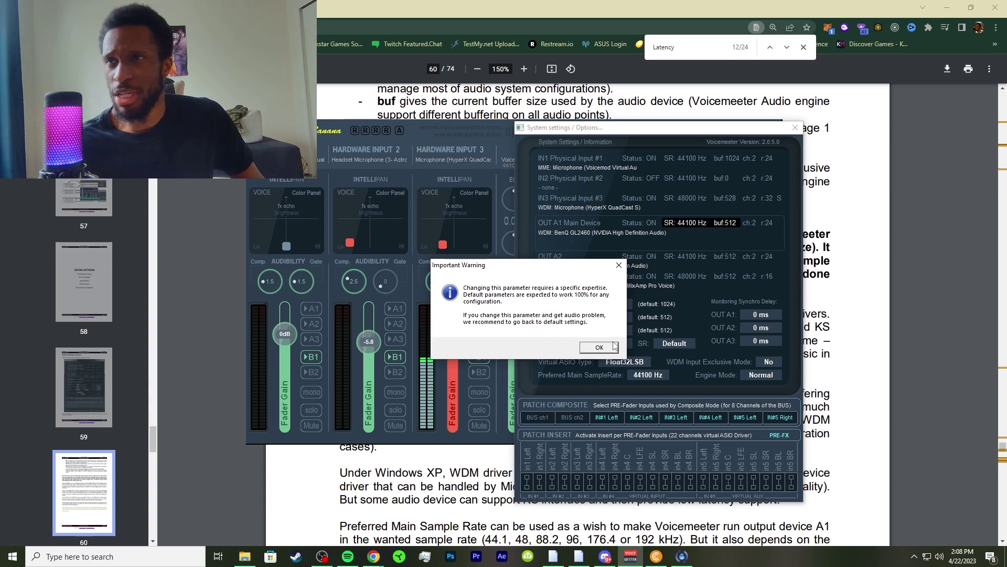
{"action": "left_click", "coordinate": [598, 347]}
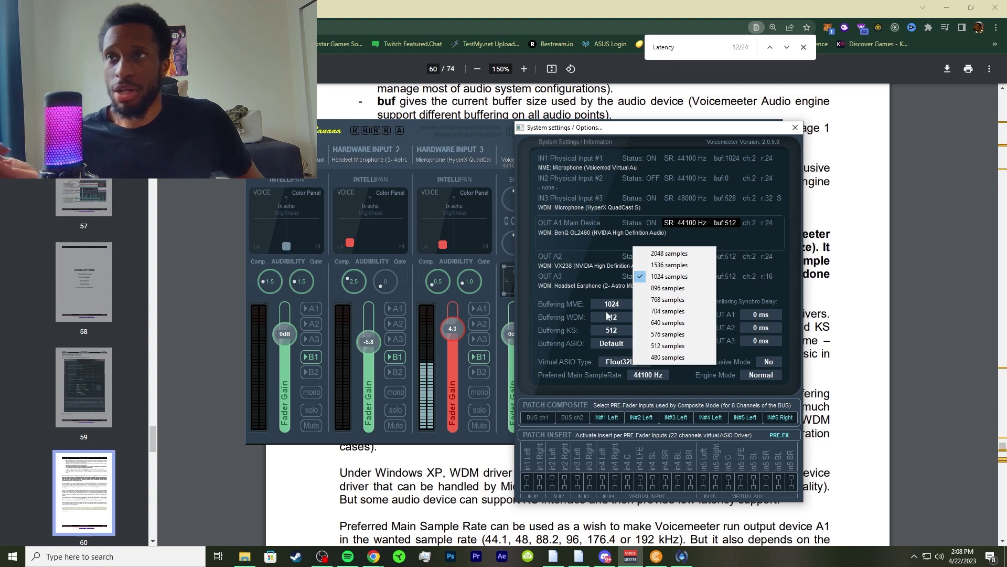
{"action": "left_click", "coordinate": [580, 290]}
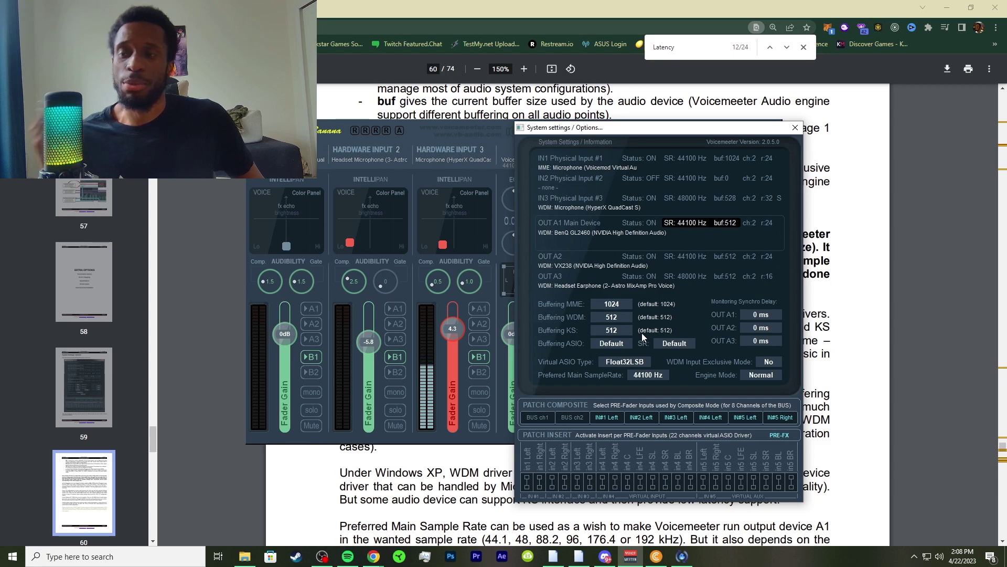
Step: Advance to 'Latency' match 14 of 24, the Getting Optimal Latency section on page 61
{"action": "left_click", "coordinate": [786, 48]}
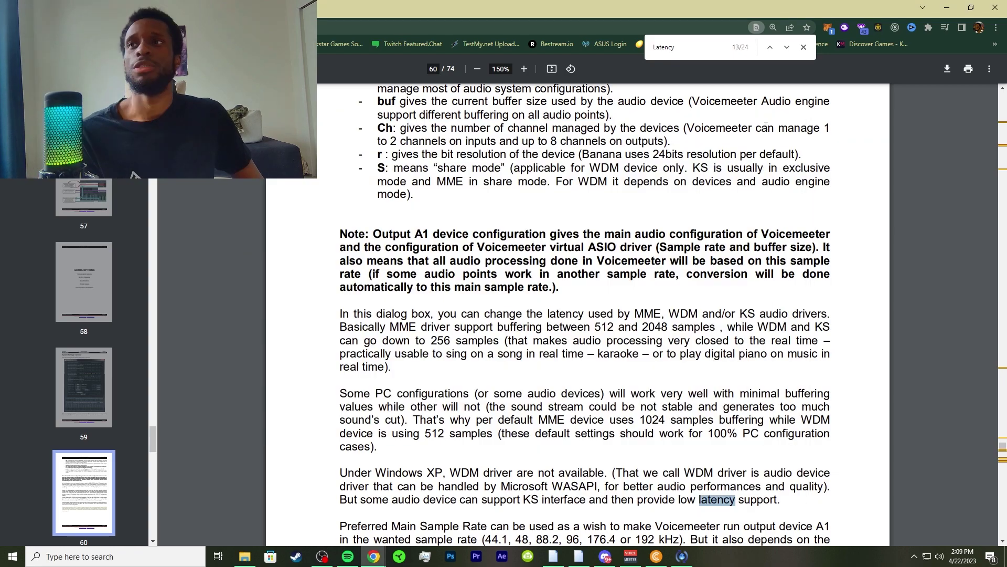
{"action": "left_click", "coordinate": [786, 47]}
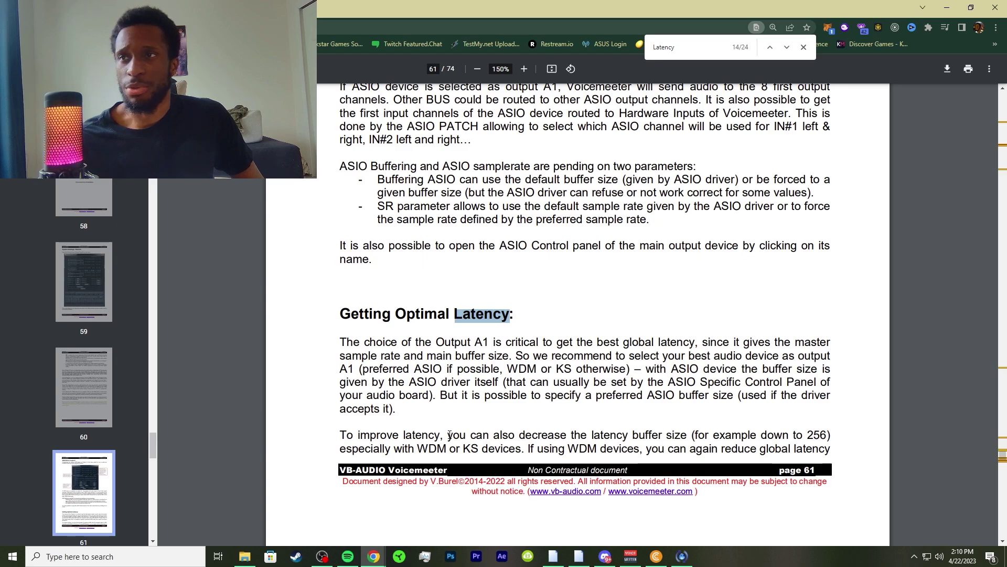
Step: Close System Settings and inspect the A2 output device list without changing it
{"action": "left_click", "coordinate": [631, 557]}
{"action": "left_click", "coordinate": [794, 127]}
{"action": "left_click", "coordinate": [645, 153]}
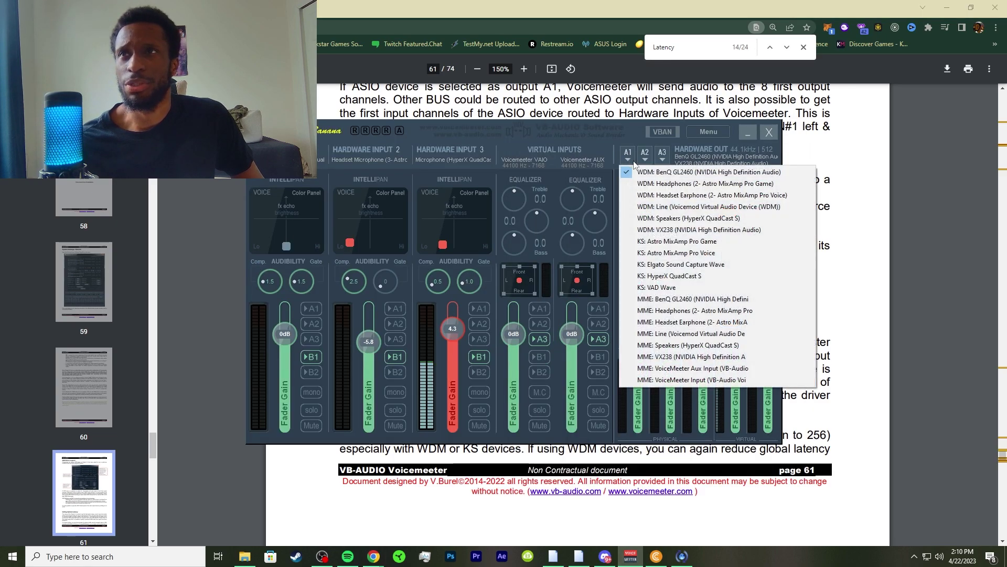
{"action": "left_click", "coordinate": [283, 154]}
Step: Browse the hardware input 1 and 3 device lists unchanged, then return to the manual
{"action": "left_click", "coordinate": [284, 155]}
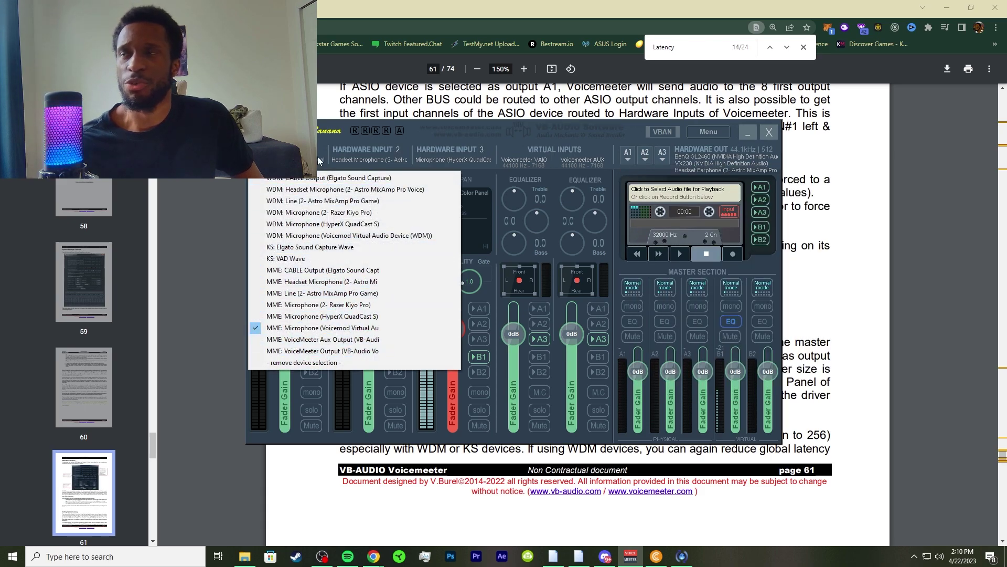
{"action": "left_click", "coordinate": [459, 156]}
{"action": "left_click", "coordinate": [458, 156]}
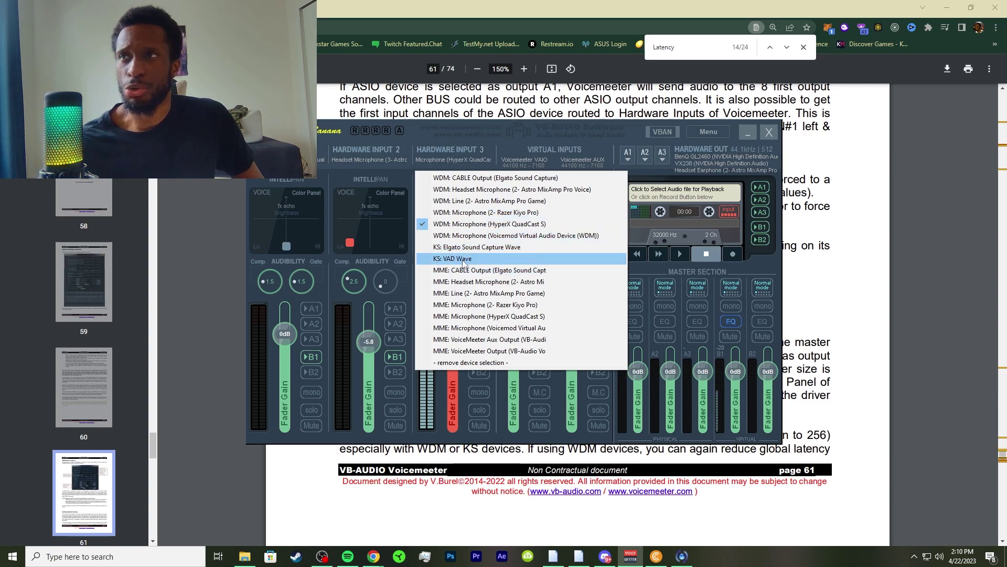
{"action": "left_click", "coordinate": [832, 261]}
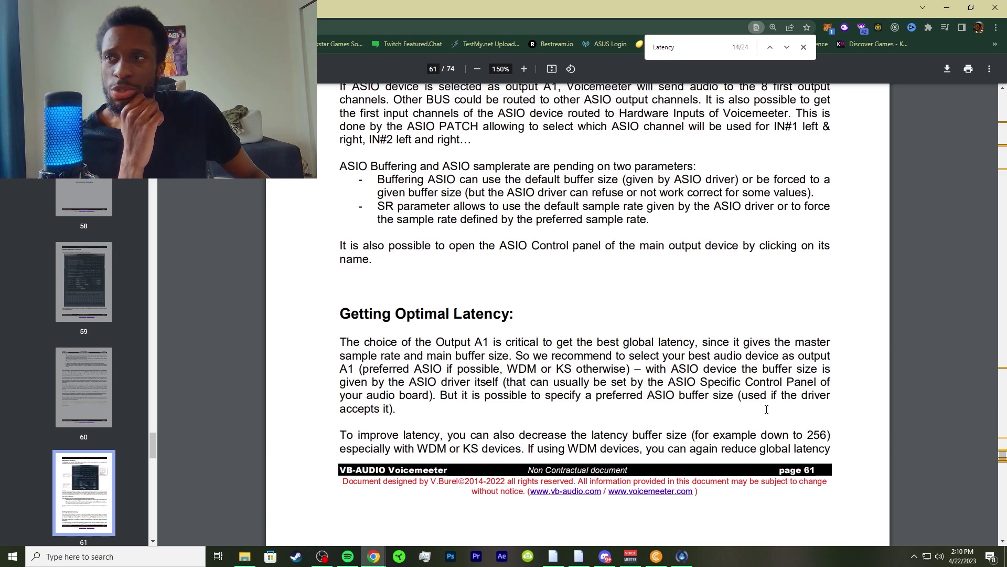
Step: Scroll from page 61's Getting Optimal Latency section onto page 62's SWIFT mode and WDM Input Exclusive notes
{"action": "scroll", "coordinate": [593, 462], "scroll_direction": "down", "scroll_amount": 2}
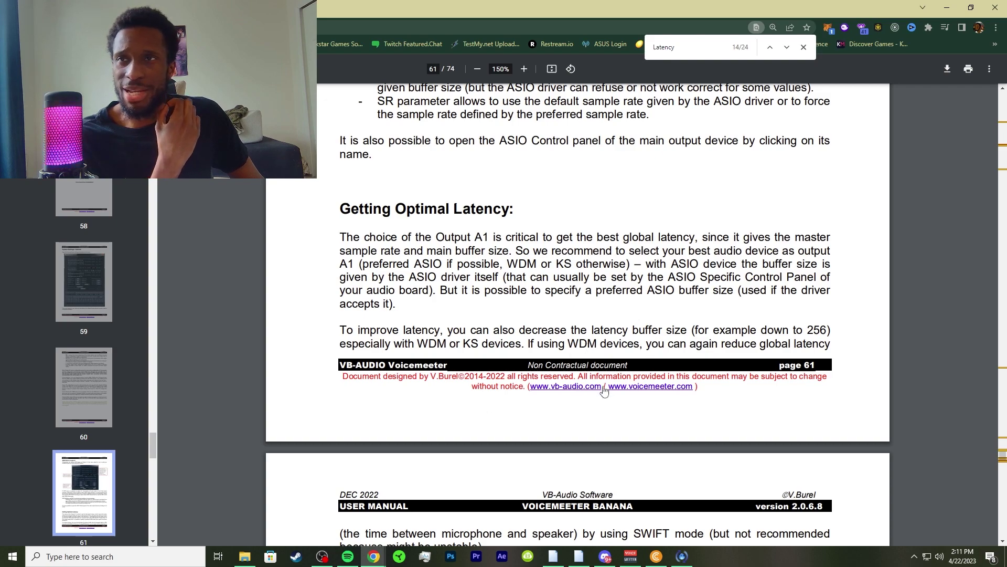
{"action": "scroll", "coordinate": [585, 395], "scroll_direction": "down", "scroll_amount": 2}
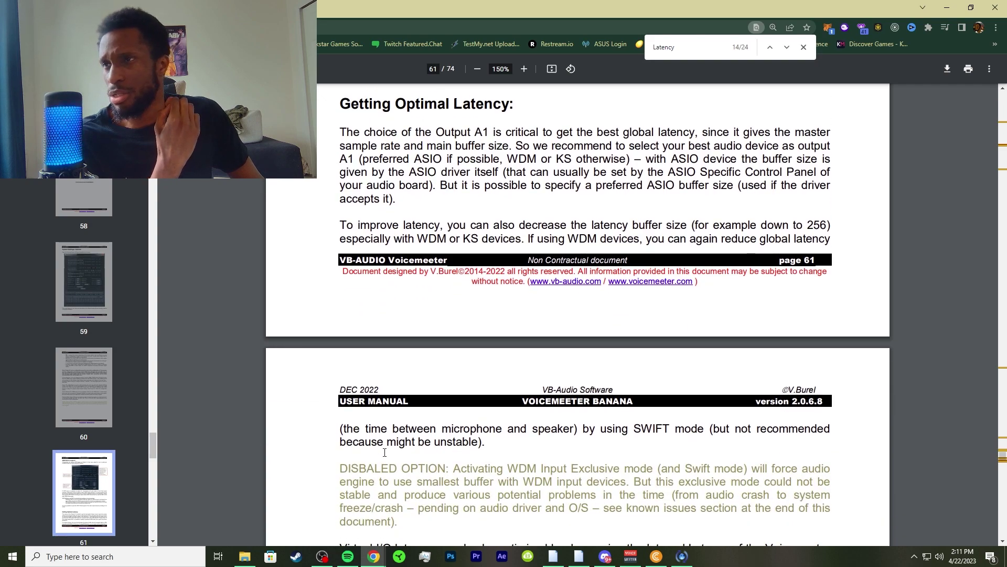
{"action": "scroll", "coordinate": [383, 454], "scroll_direction": "down", "scroll_amount": 1}
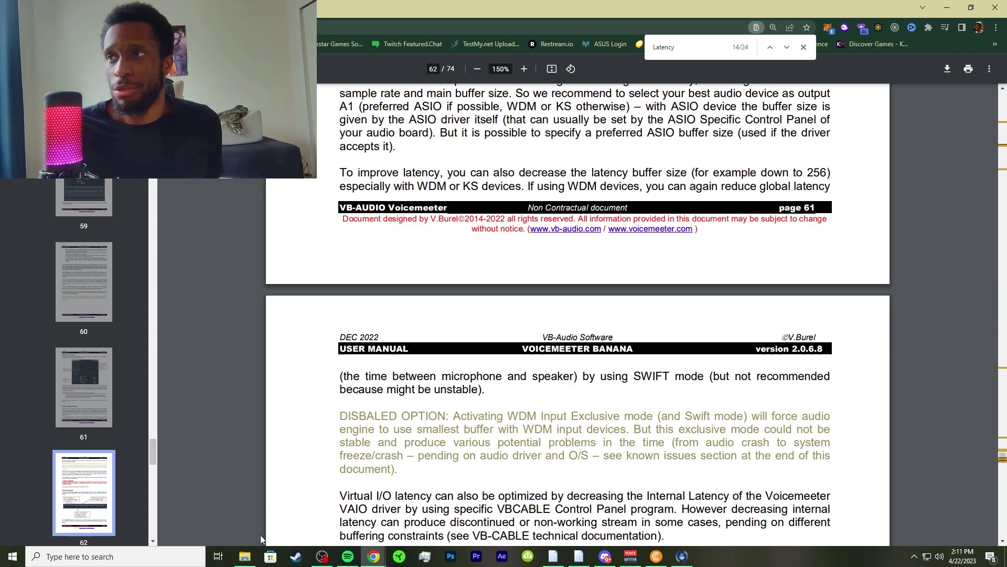
Step: Scroll to the Latency Warning and Patch Composite sections, then bring the Voicemeeter mixer forward
{"action": "scroll", "coordinate": [470, 415], "scroll_direction": "down", "scroll_amount": 4}
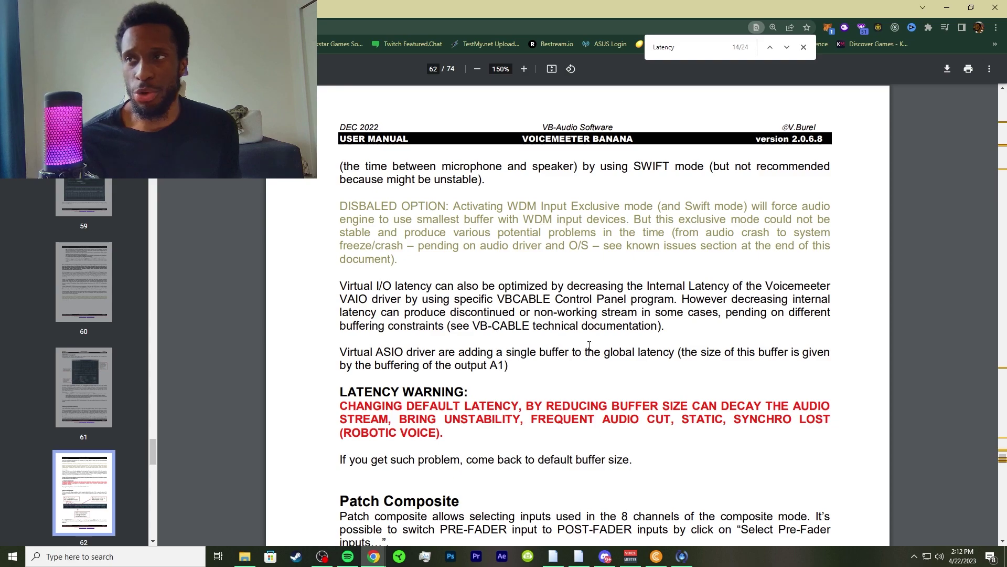
{"action": "scroll", "coordinate": [590, 346], "scroll_direction": "down", "scroll_amount": 2}
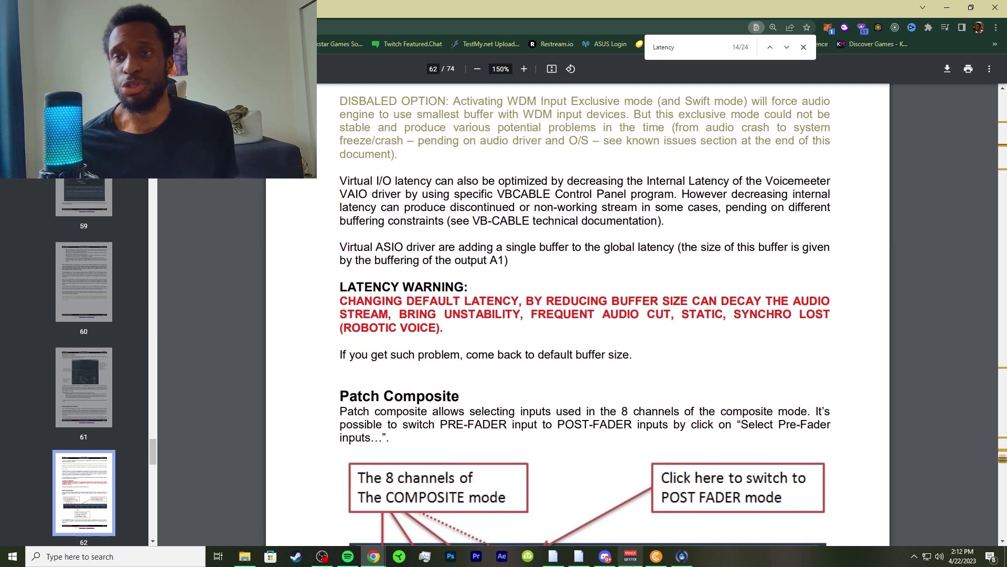
{"action": "left_click", "coordinate": [630, 556]}
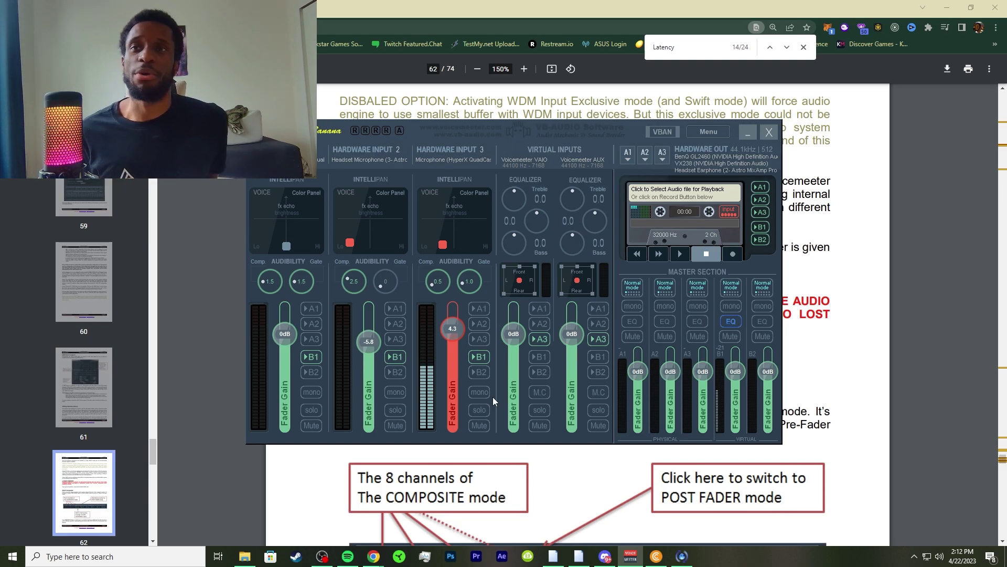
Step: Bring Chrome back in front of the mixer, showing page 62's Latency Warning section
{"action": "left_click", "coordinate": [854, 364]}
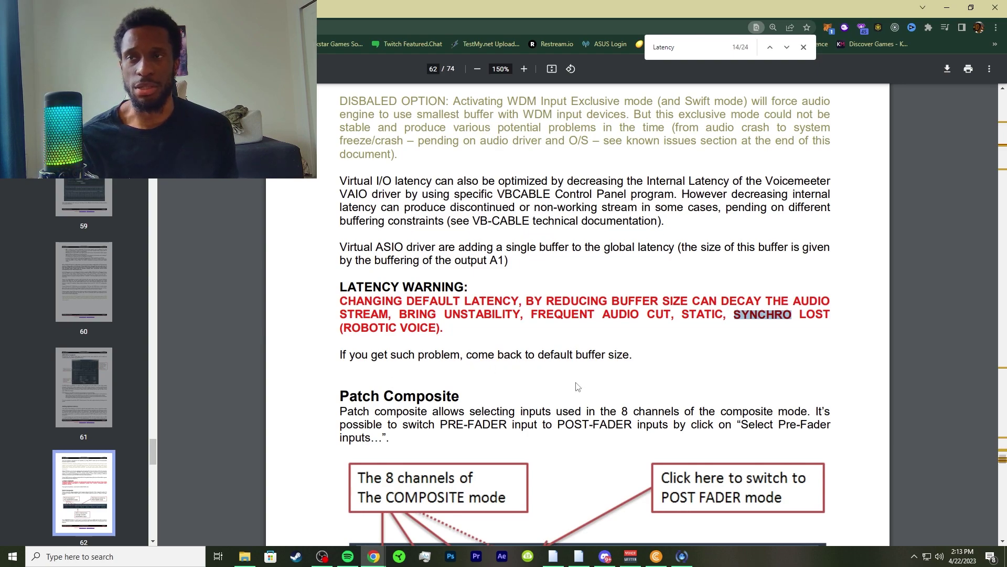
Step: Reopen System Settings / Options and confirm buffering stays MME 1024, WDM 512, KS 512 samples
{"action": "left_click", "coordinate": [630, 555]}
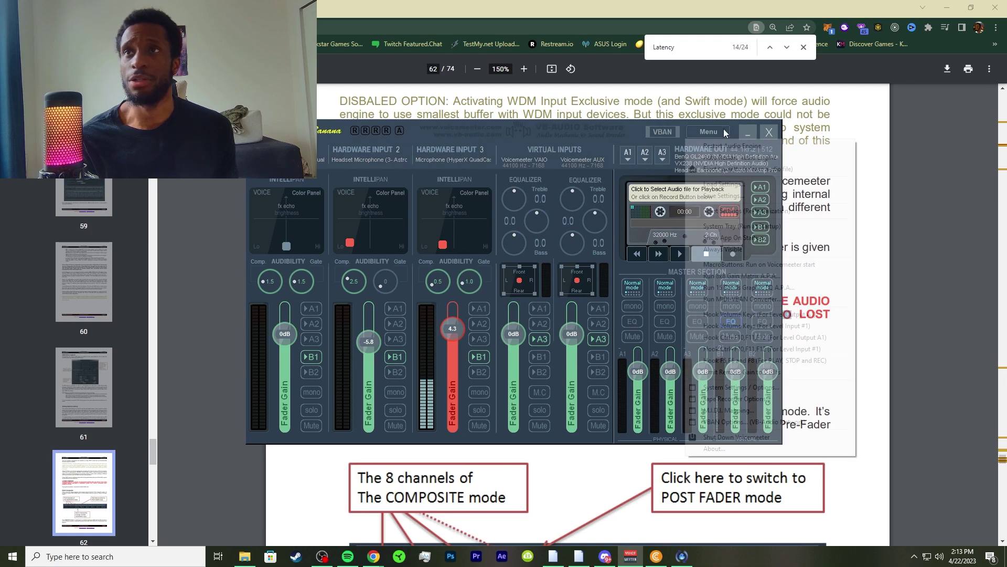
{"action": "left_click", "coordinate": [723, 129]}
{"action": "left_click", "coordinate": [720, 388]}
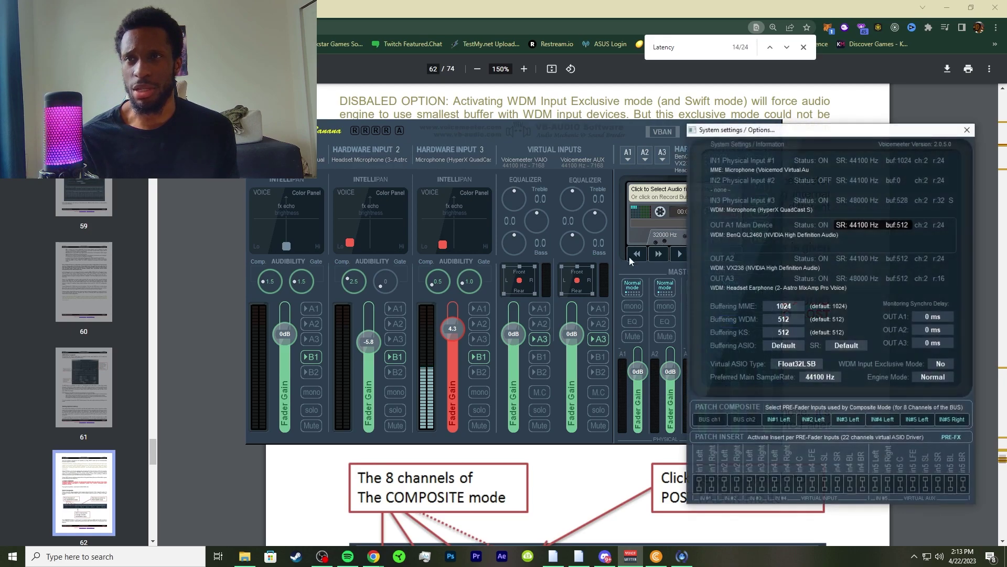
{"action": "left_click", "coordinate": [771, 306]}
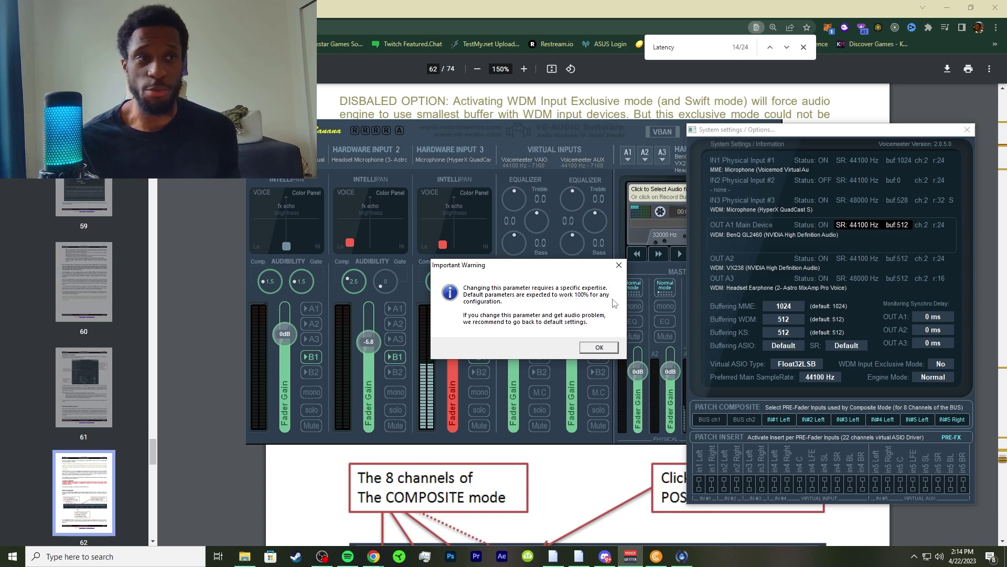
{"action": "left_click", "coordinate": [618, 267]}
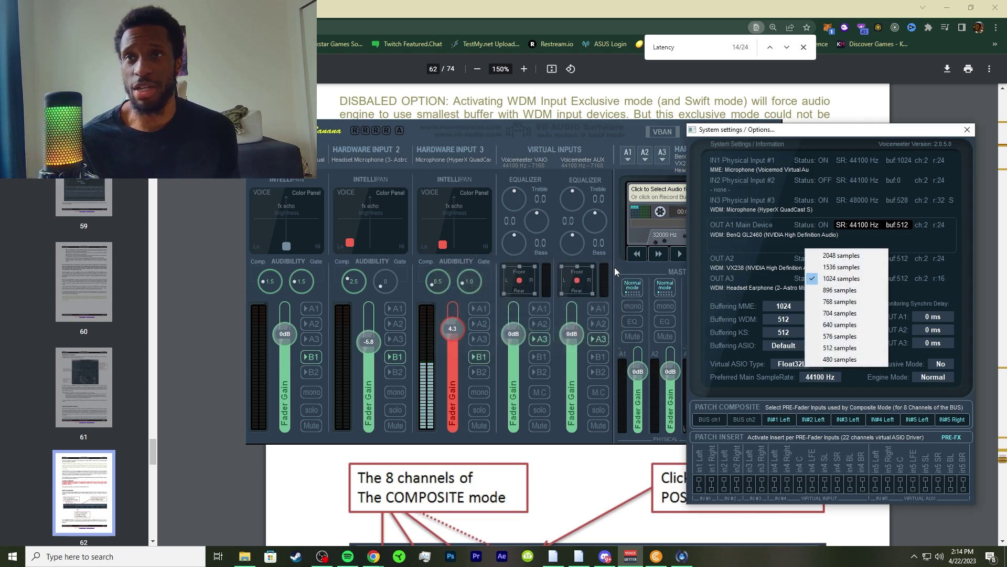
{"action": "left_click", "coordinate": [757, 387]}
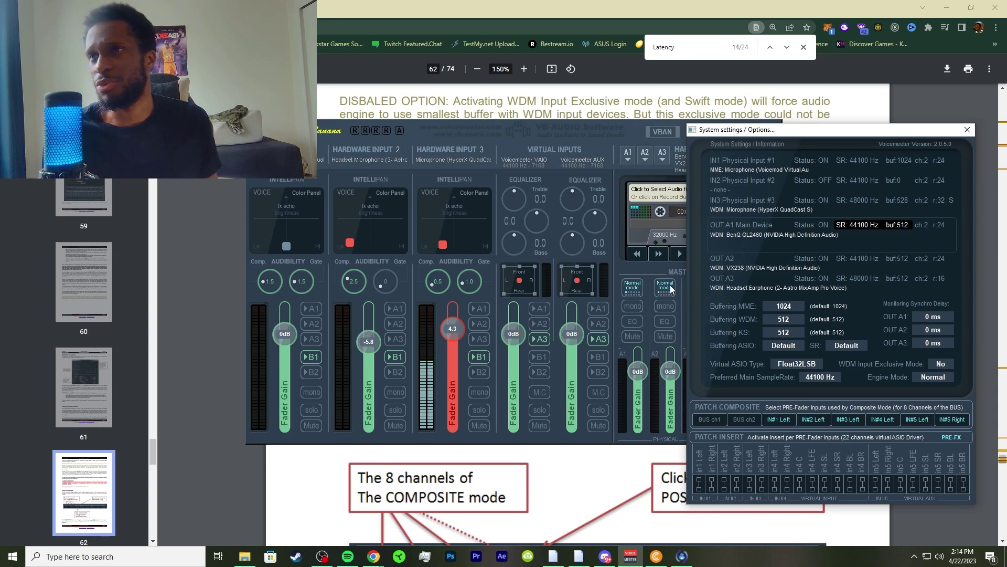
{"action": "left_click", "coordinate": [967, 130]}
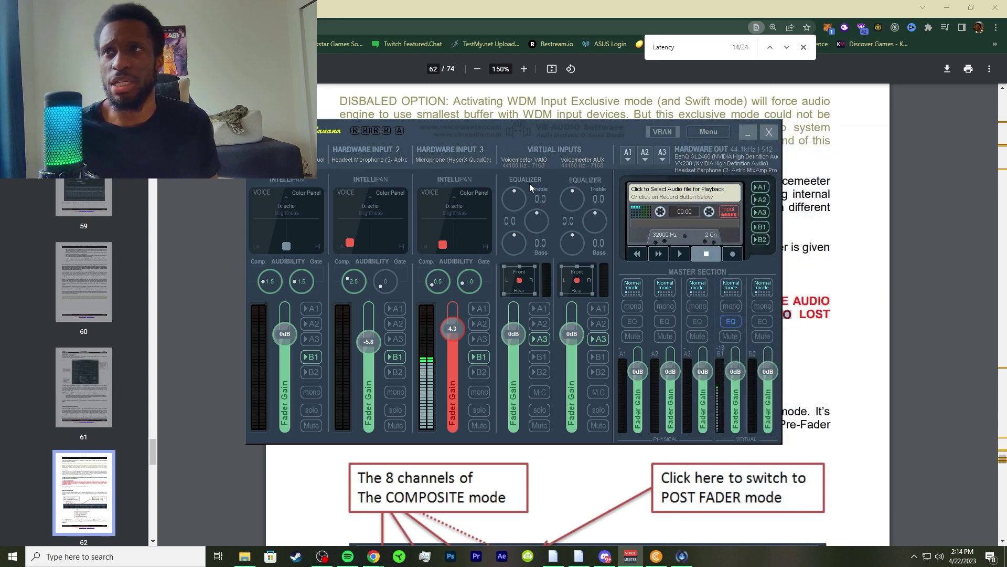
{"action": "left_click", "coordinate": [529, 164]}
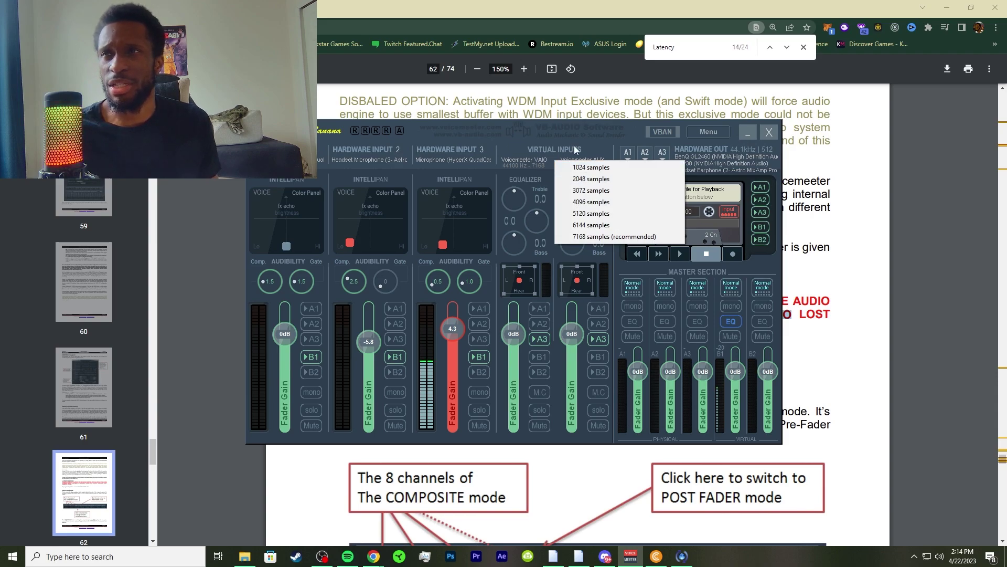
{"action": "left_click", "coordinate": [438, 158]}
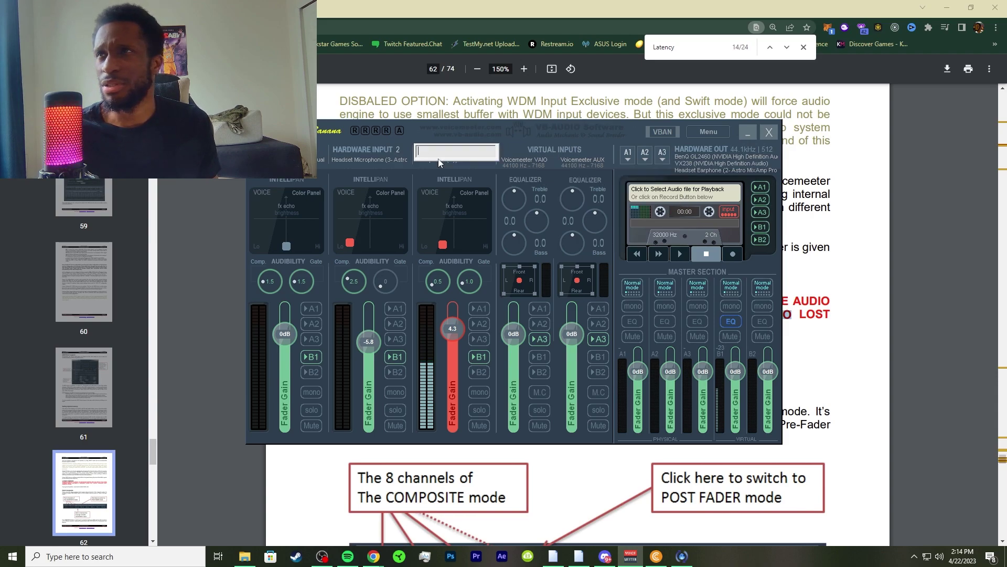
{"action": "key", "text": "Escape"}
{"action": "left_click", "coordinate": [540, 160]}
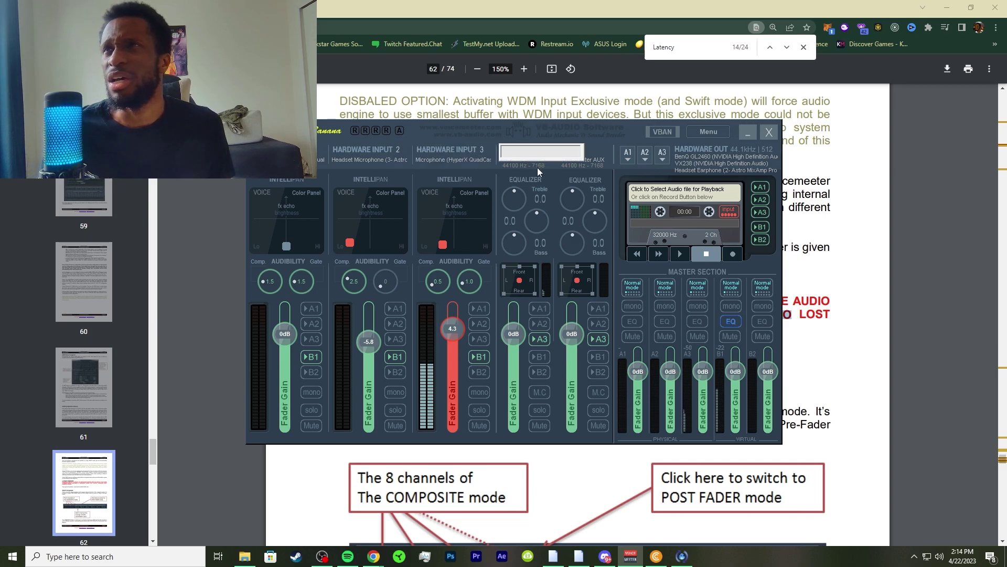
{"action": "left_click", "coordinate": [577, 165]}
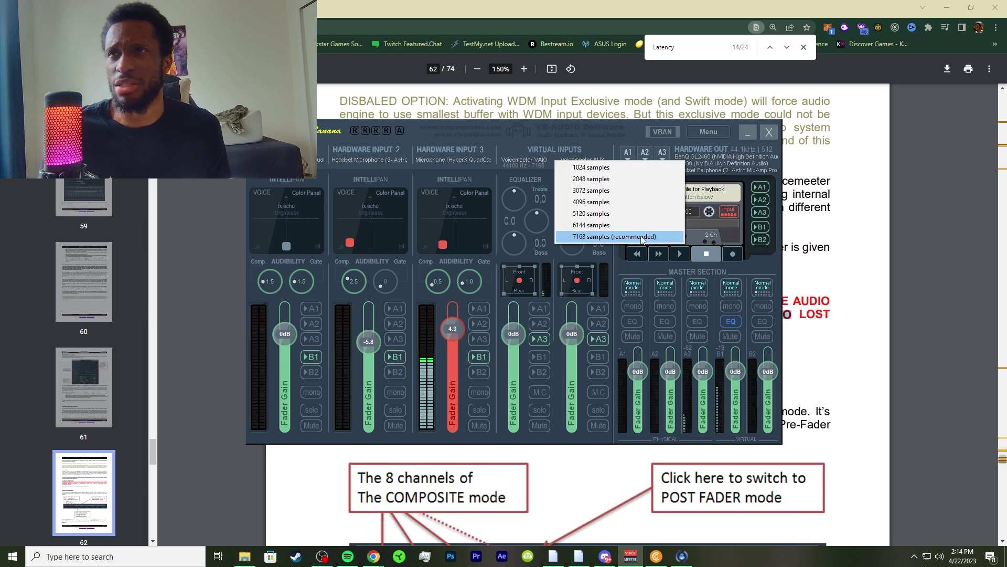
{"action": "left_click", "coordinate": [622, 138]}
{"action": "left_click", "coordinate": [596, 167]}
{"action": "left_click", "coordinate": [616, 143]}
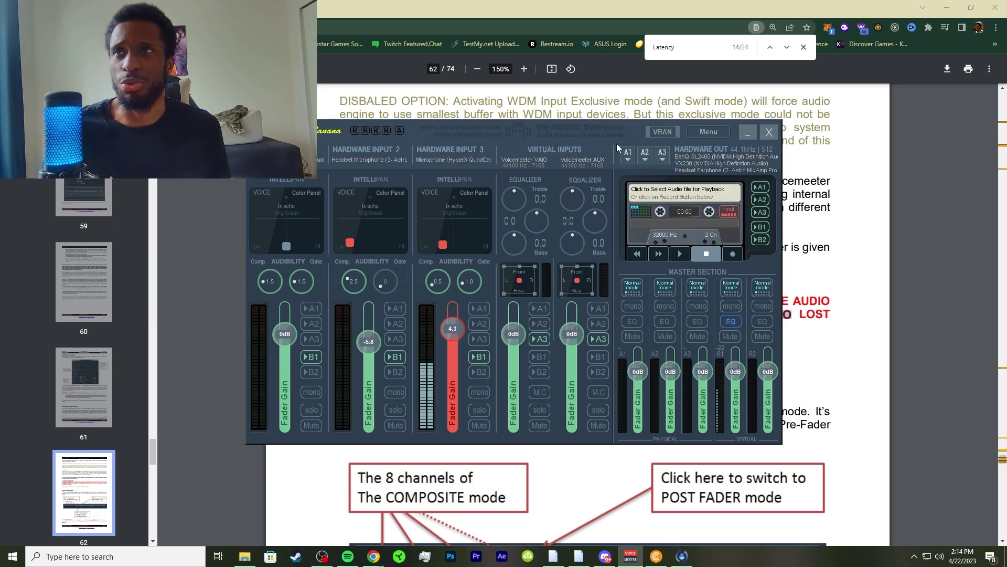